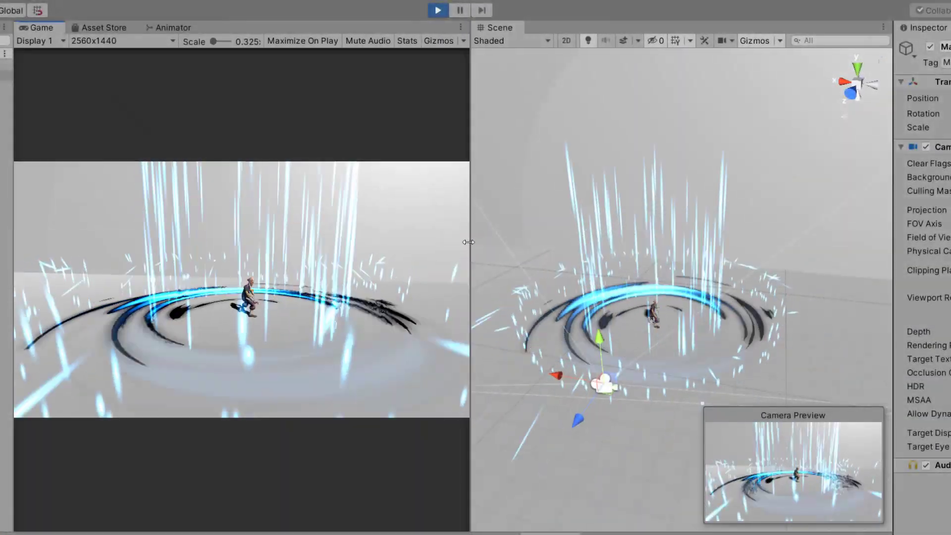
right_click_drag(785, 317, 600, 291)
key("w")
key("d")
right_click_drag(640, 262, 689, 276)
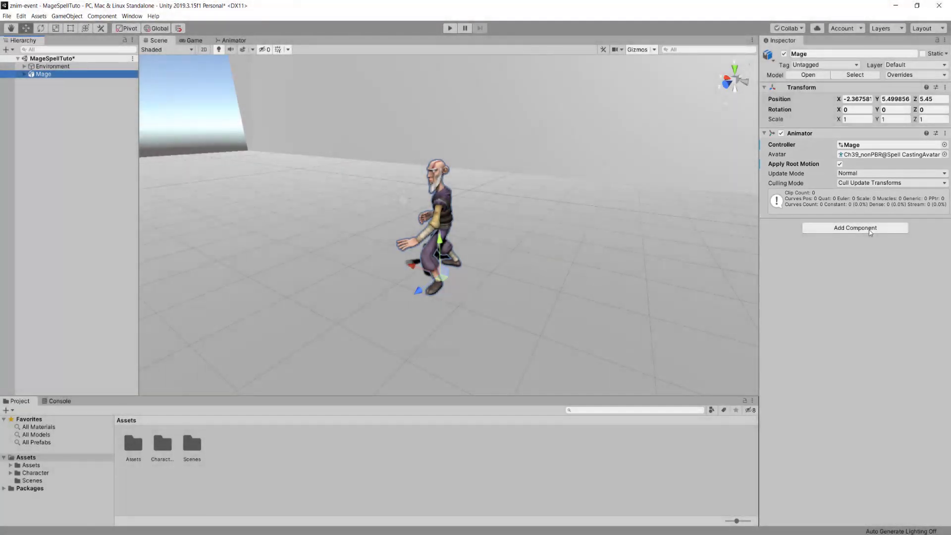
Create a new script component named CastSpell on the Mage object
left_click(870, 231)
type("Cas")
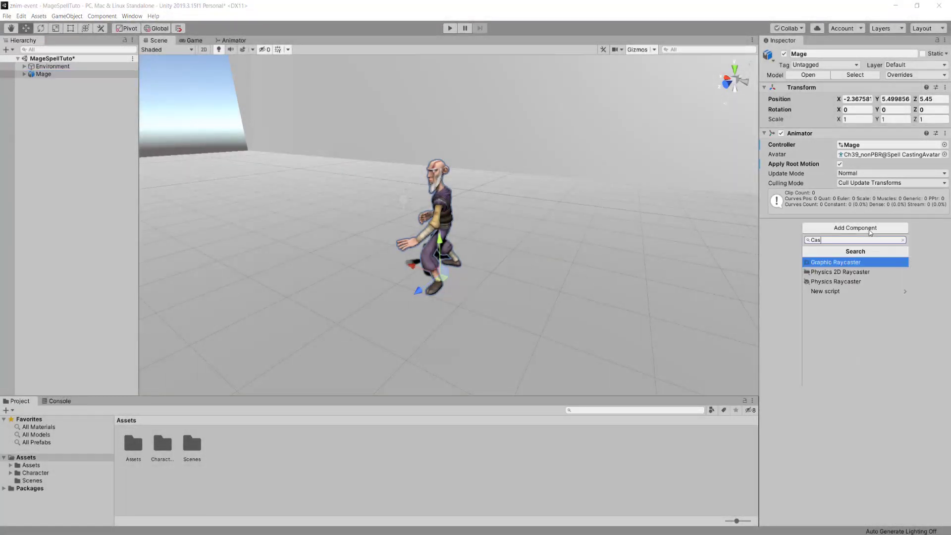
type("tSpell")
key("Return")
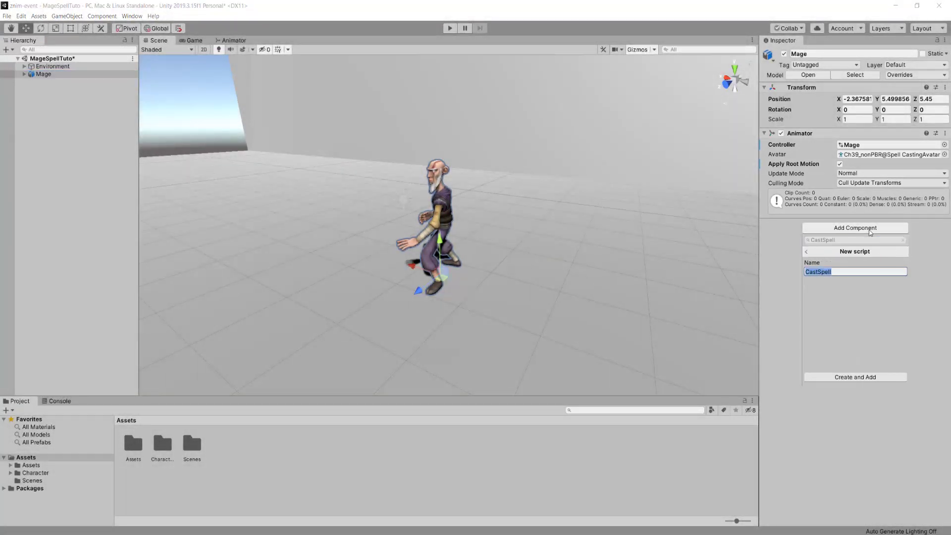
key("Return")
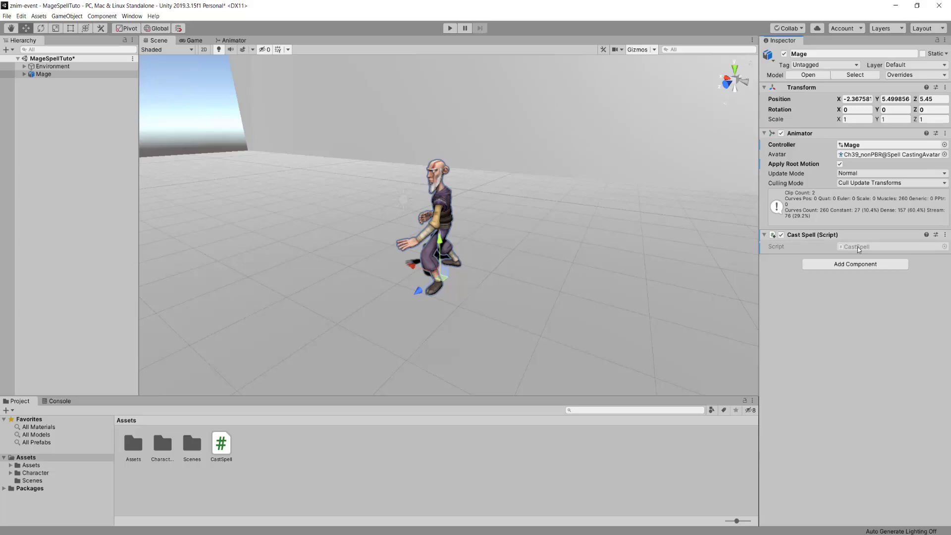
Open the CastSpell script in Visual Studio and remove its System.Collections and System.Collections.Generic using directives
double_click(857, 246)
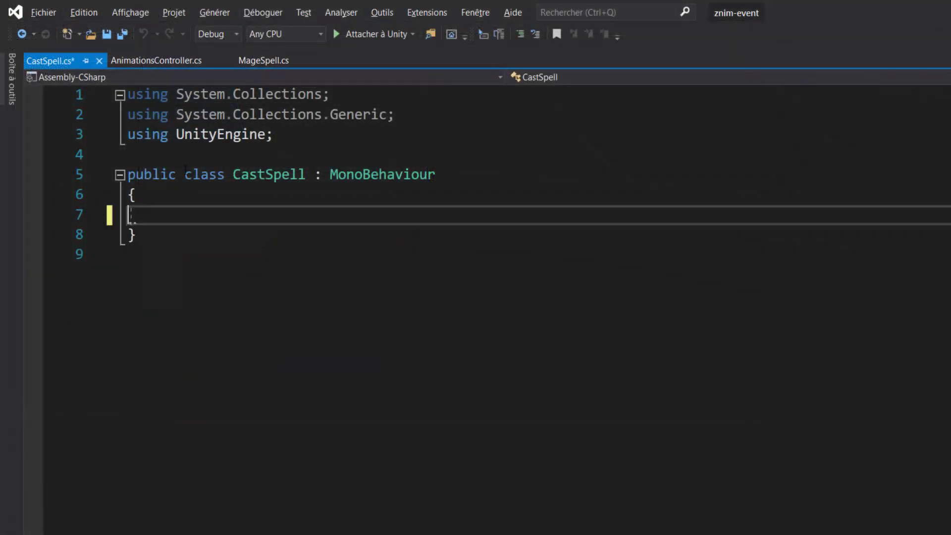
left_click_drag(127, 135, 124, 80)
key("BackSpace")
Declare an empty void InstantiateSpell() method inside the CastSpell class
left_click(198, 174)
type("void ")
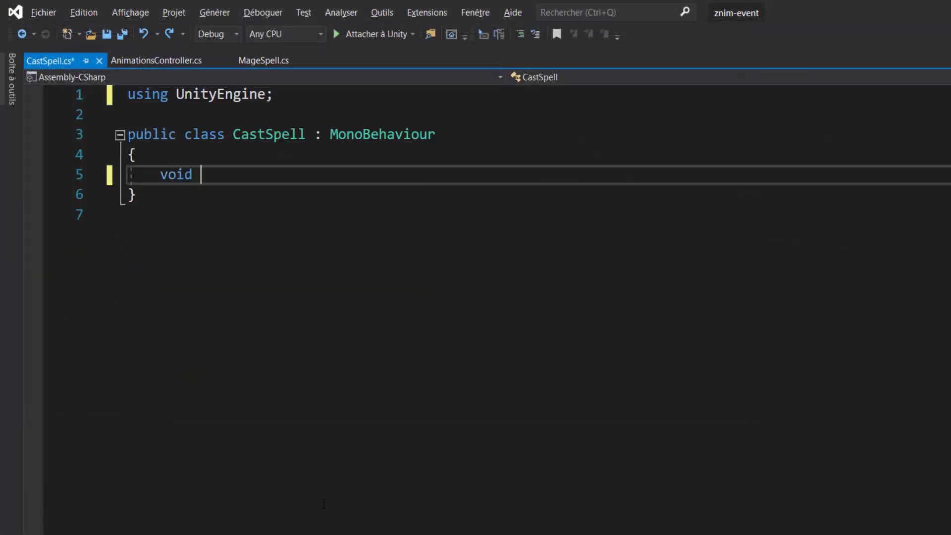
type("InstantiateSpell()")
key("Return")
type("{")
key("Return")
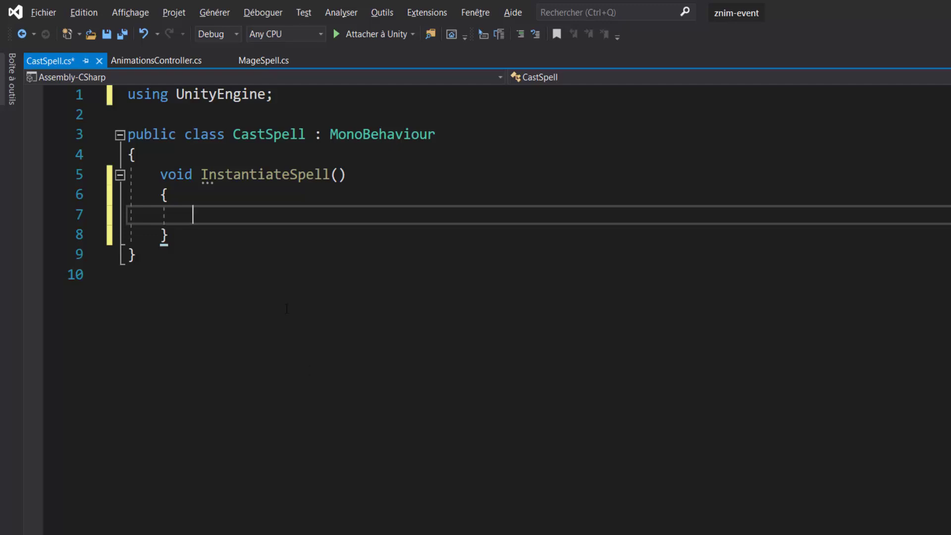
Declare a public GameObject field named spell above the InstantiateSpell method
left_click(231, 159)
key("Return")
key("Return")
key("Up")
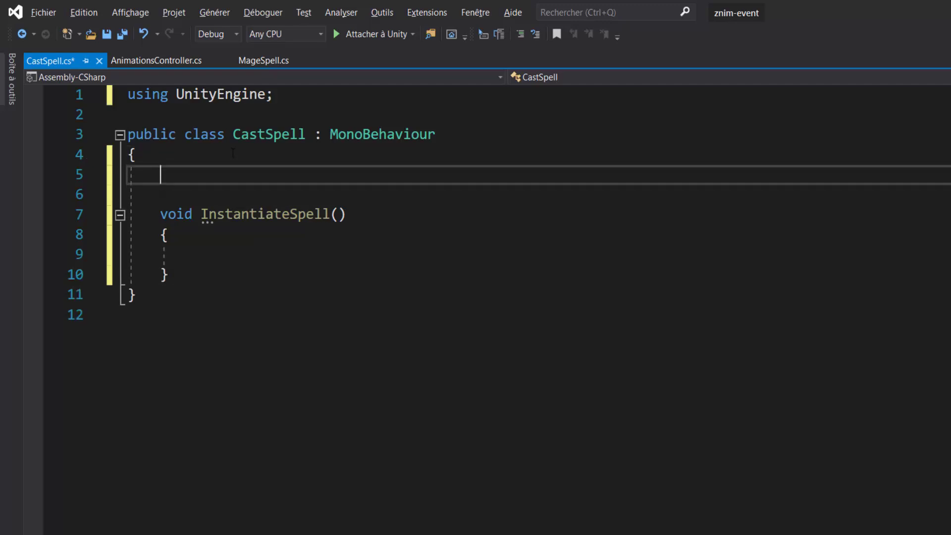
type("public GameO")
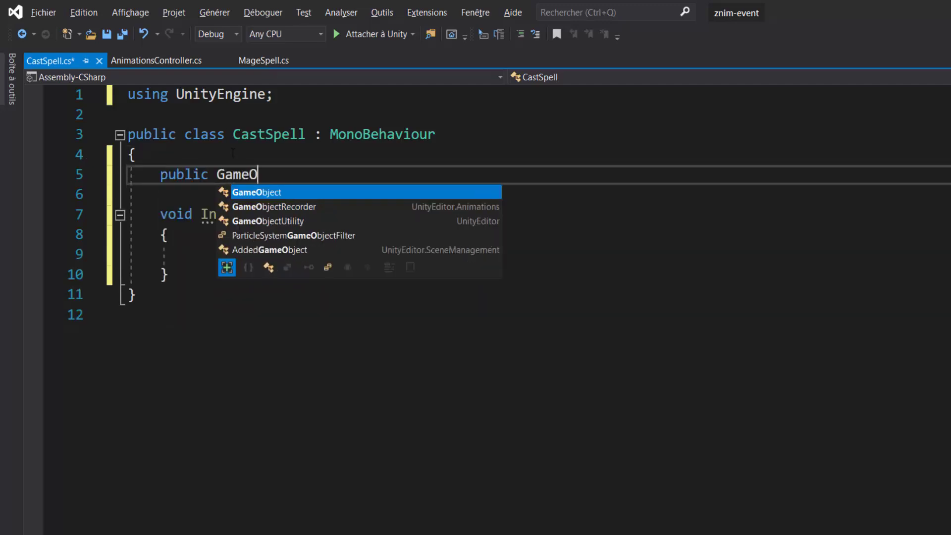
type("bject spell;")
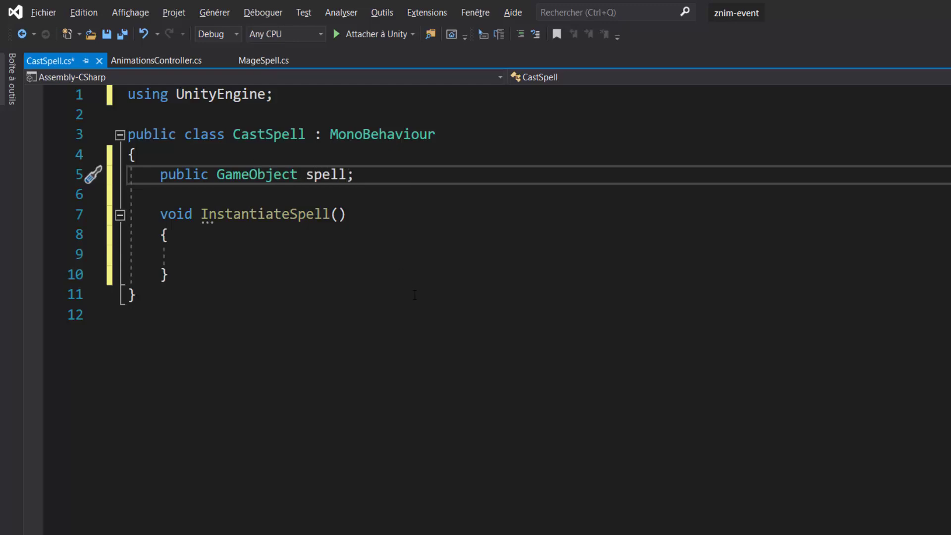
Make InstantiateSpell create the effect with the statement Instantiate(spell, transform);
key("Down")
key("Down")
key("Down")
key("Down")
type("Instantiate(")
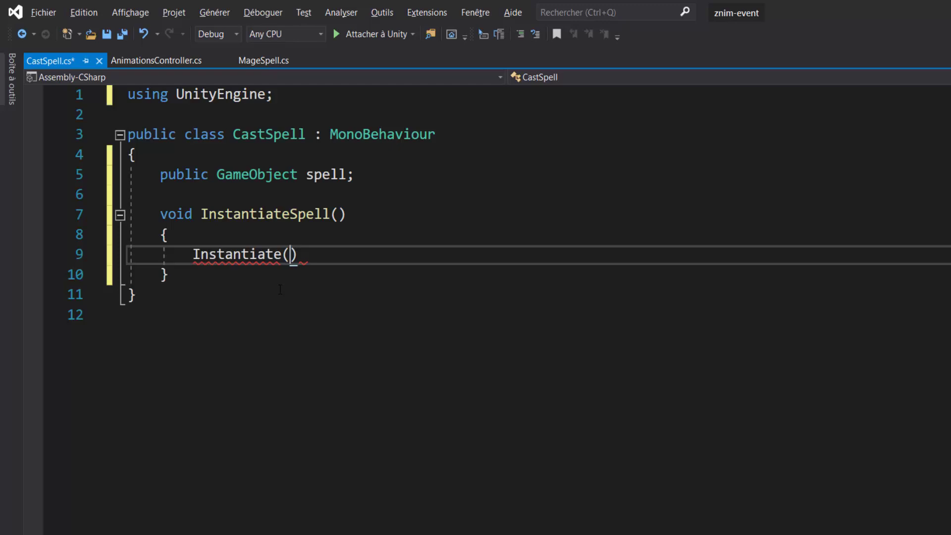
type("spell, ")
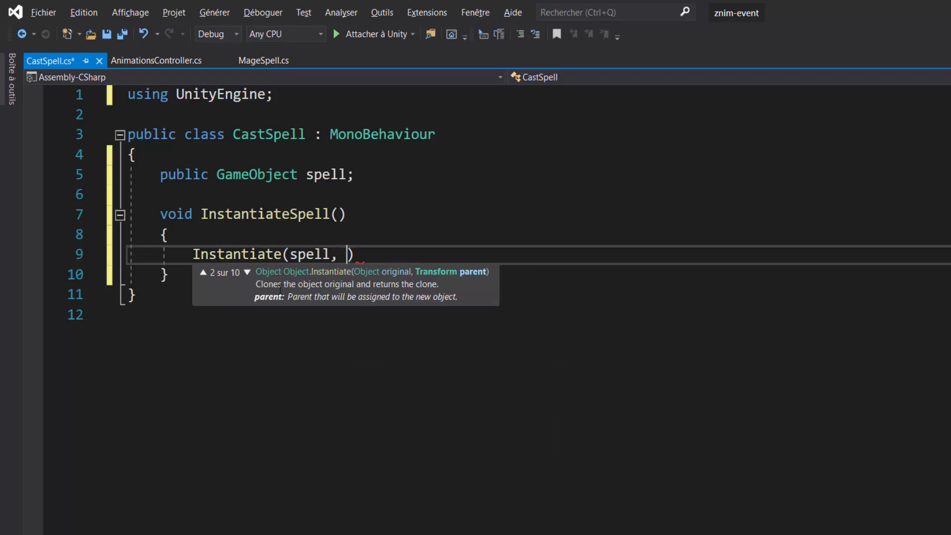
type("transform);")
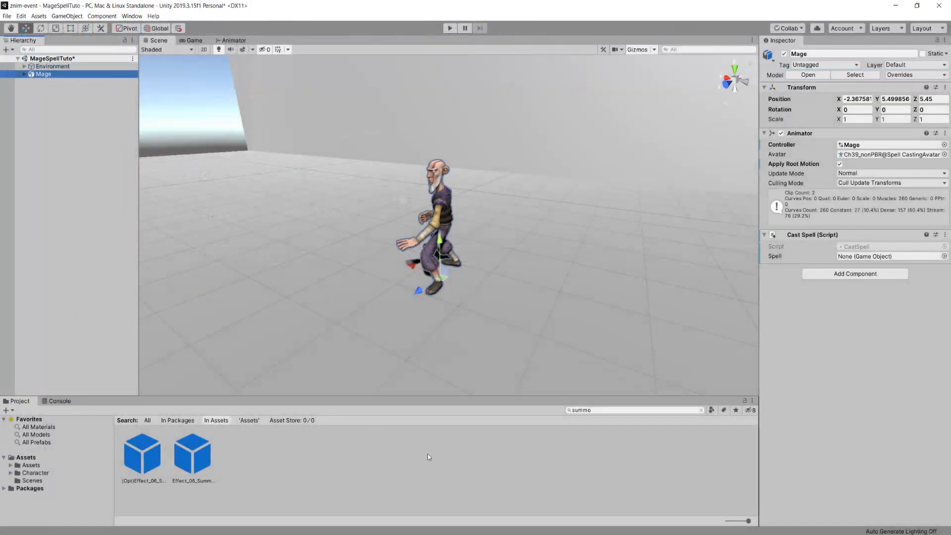
In Unity, assign the Effect_06_SummonPortal prefab to the Mage's Spell field and open the Animation window
mouse_move(208, 459)
left_mouse_down()
mouse_move(248, 441)
mouse_move(670, 340)
mouse_move(841, 260)
left_mouse_up()
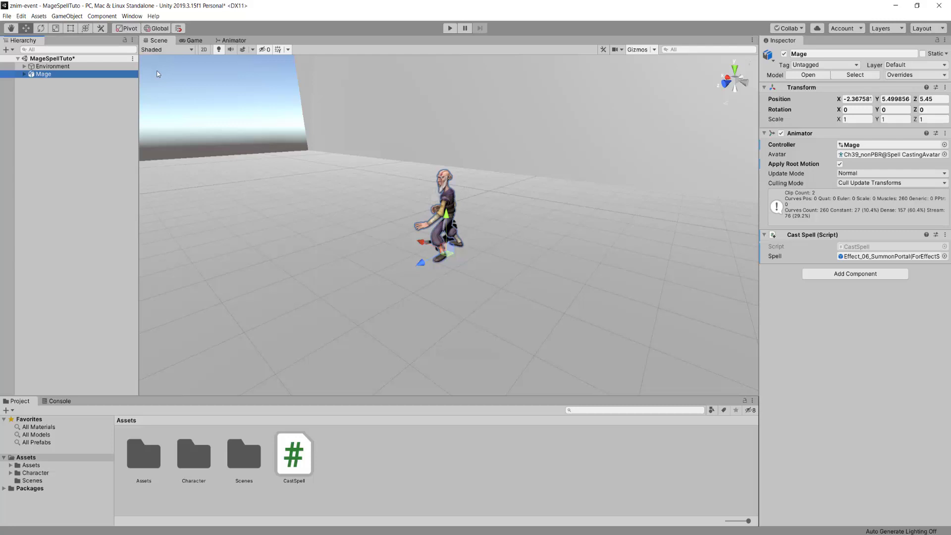
left_click(132, 16)
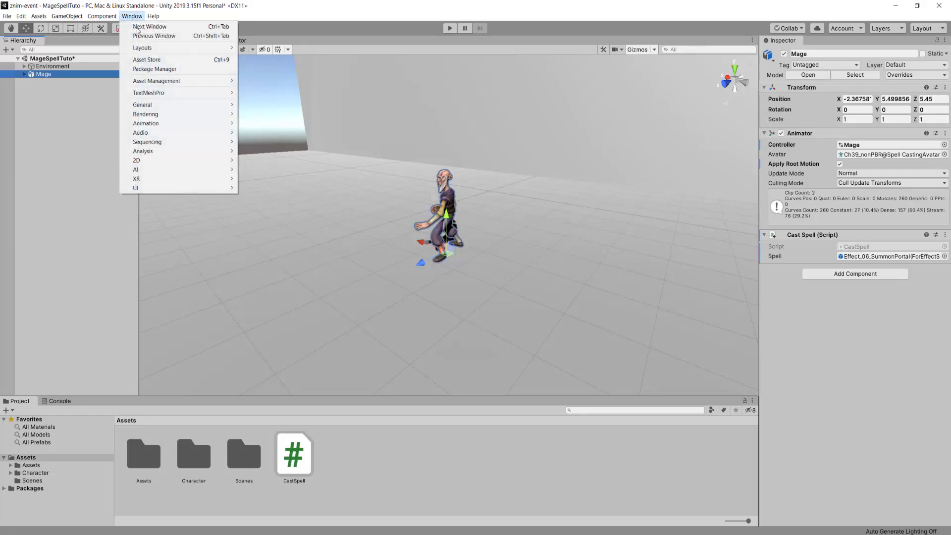
mouse_move(176, 124)
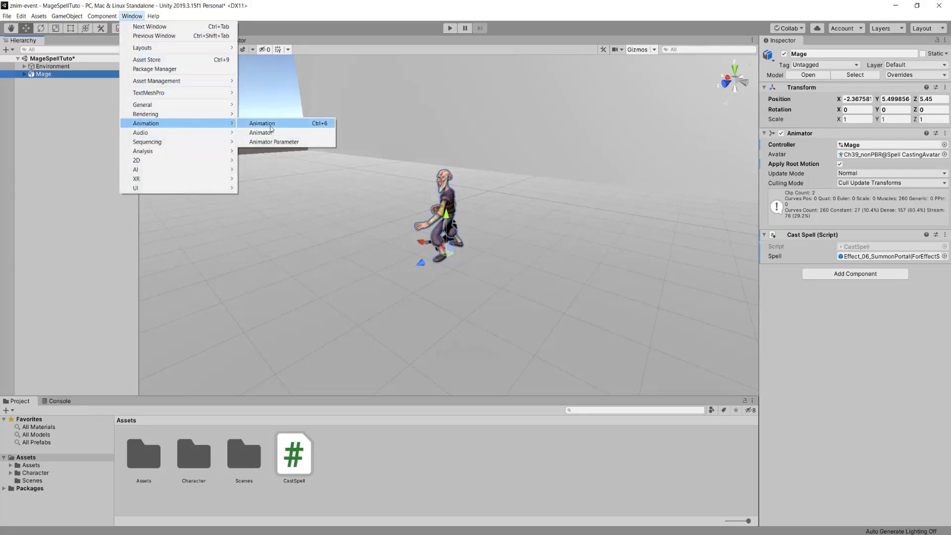
left_click(268, 124)
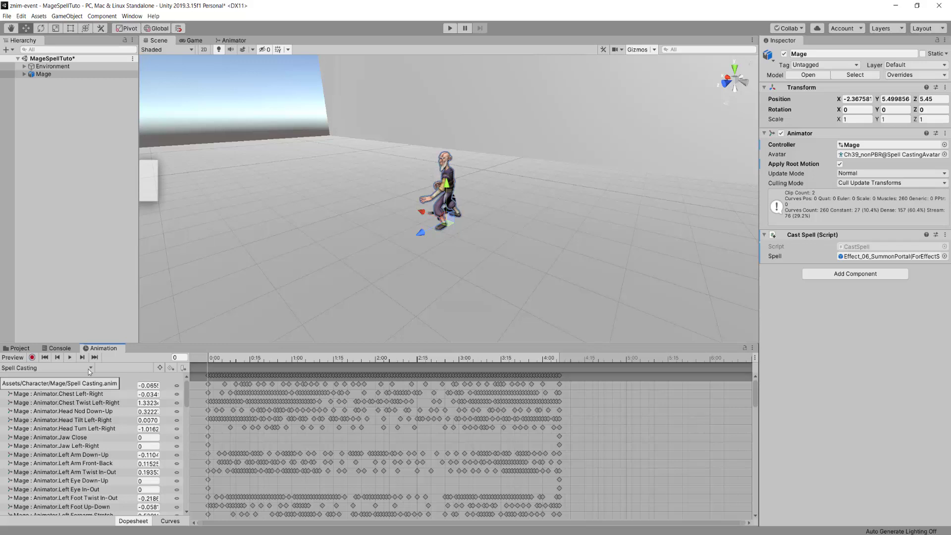
Add an animation event at frame 35 of the Spell clip that calls InstantiateSpell(), and run the scene
left_click_drag(212, 360, 342, 373)
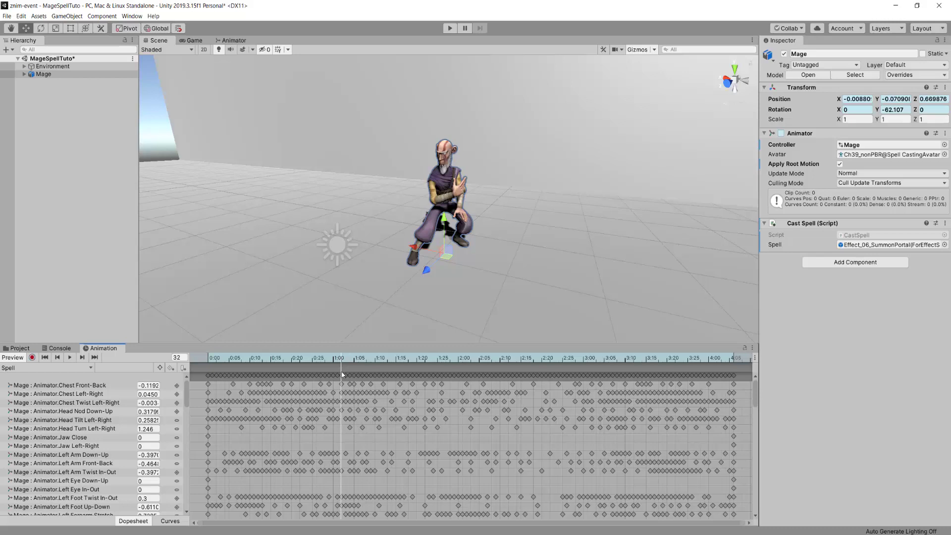
left_click_drag(341, 375, 355, 403)
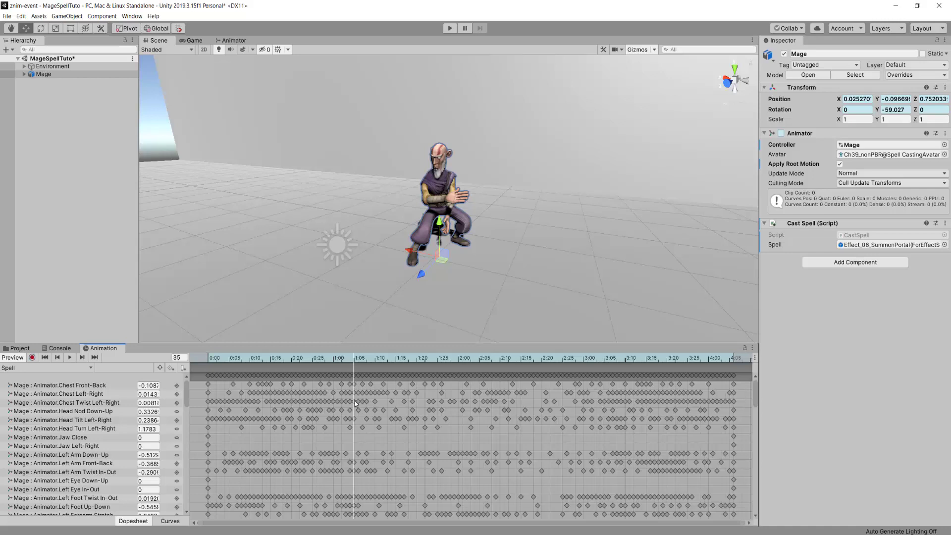
left_click(183, 369)
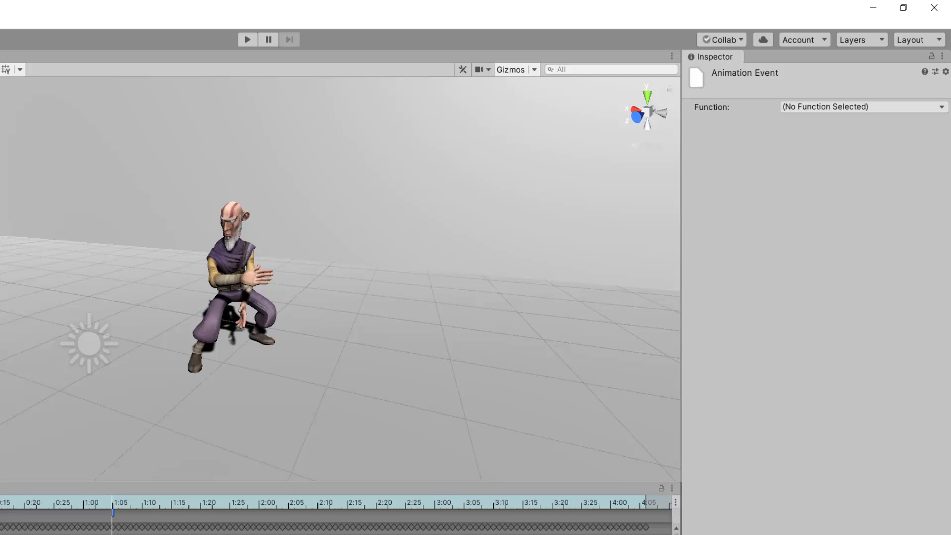
left_click(858, 144)
left_click(868, 106)
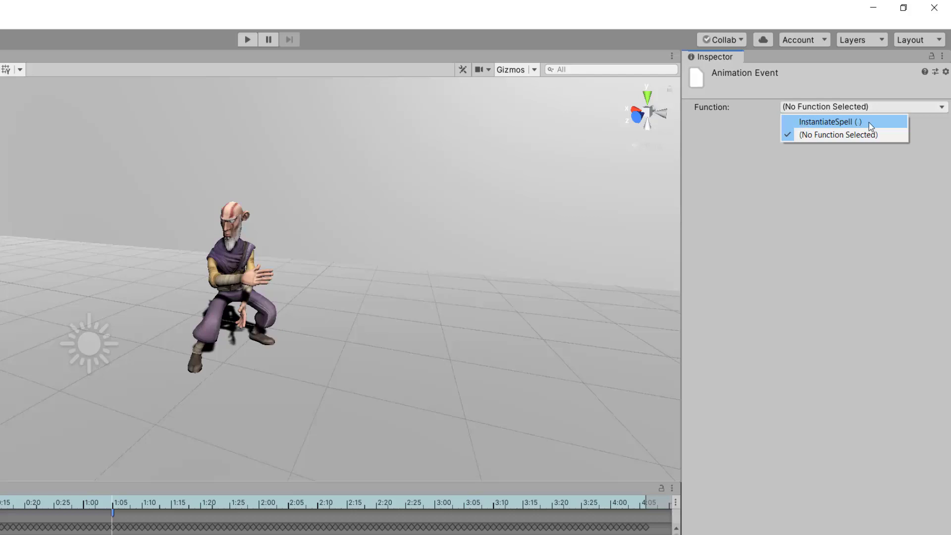
left_click(868, 123)
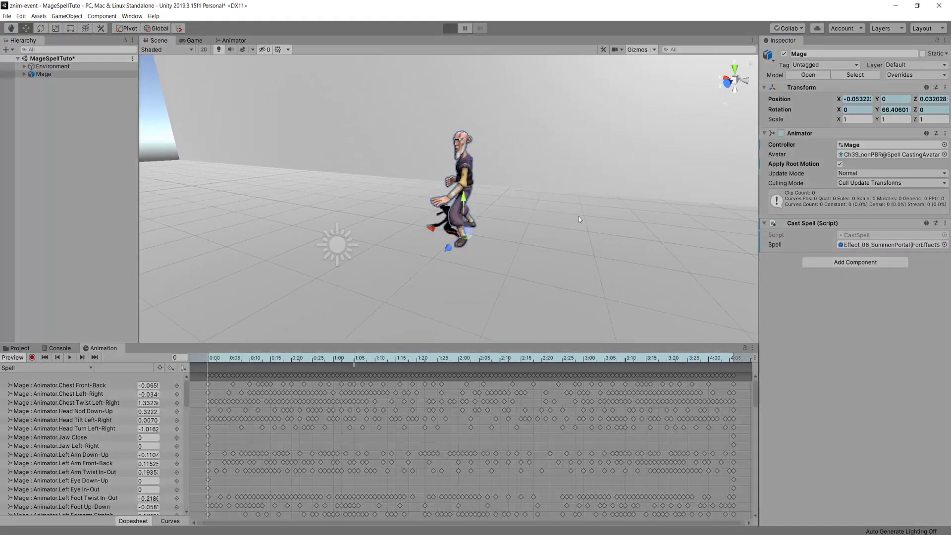
key("ctrl+p")
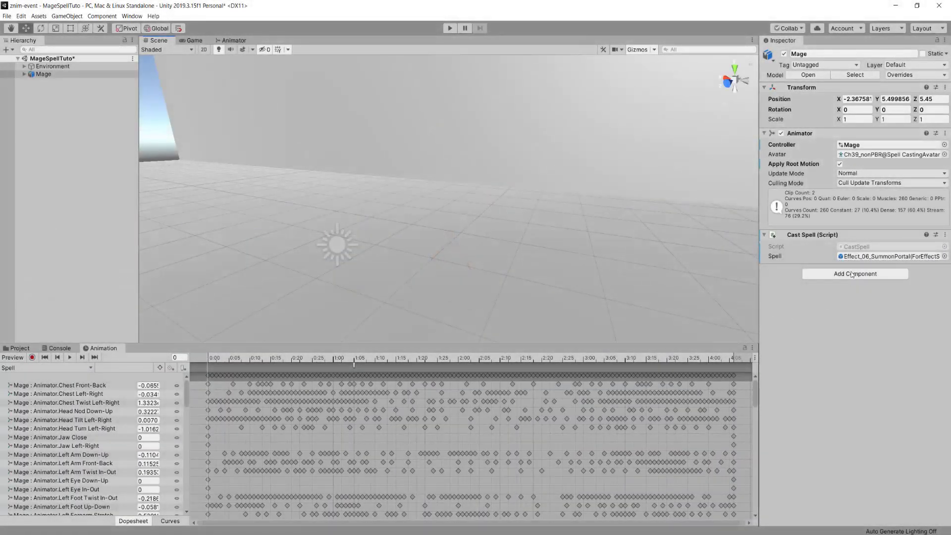
Add an Audio Source component to the Mage and assign audioSpell as its audio clip
left_click(851, 273)
type("audiosou")
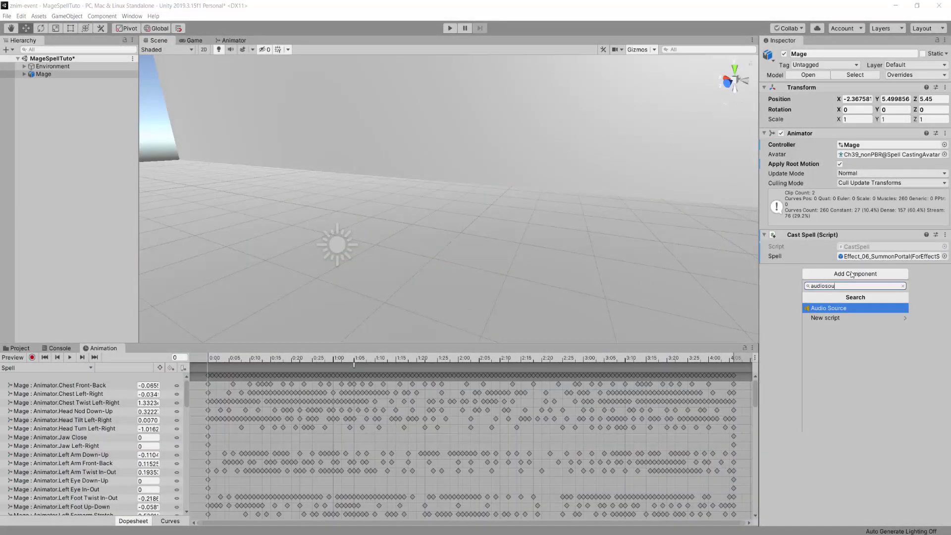
key("Return")
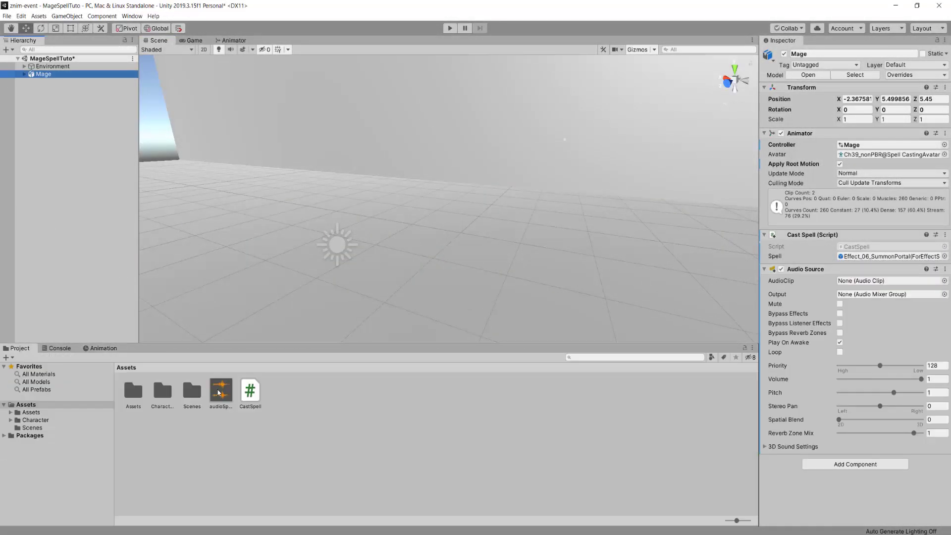
left_click_drag(221, 393, 860, 283)
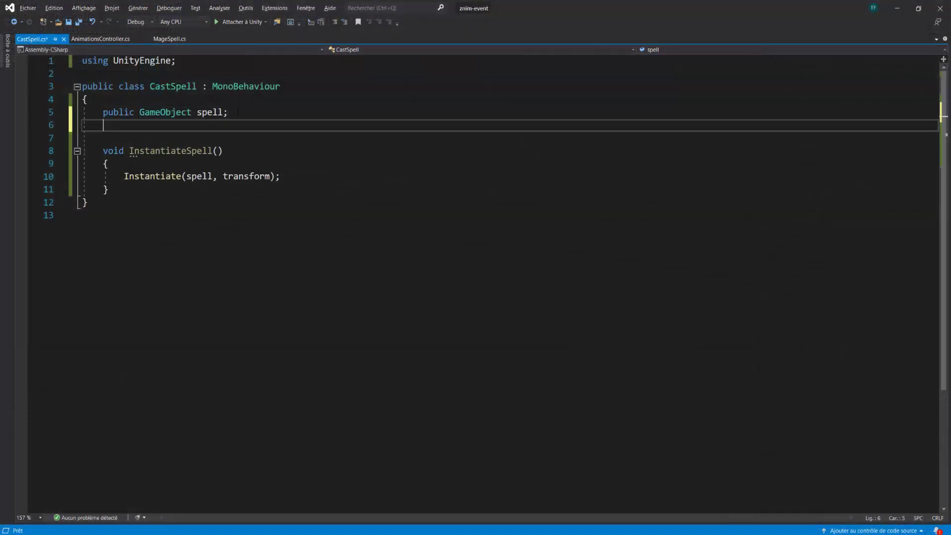
In the CastSpell script, declare a public AudioSource audioSource, call audioSource.Play(); after the Instantiate statement, and save
type("public AudioSource audioSource;")
left_click(291, 173)
key("Return")
type("audioSou")
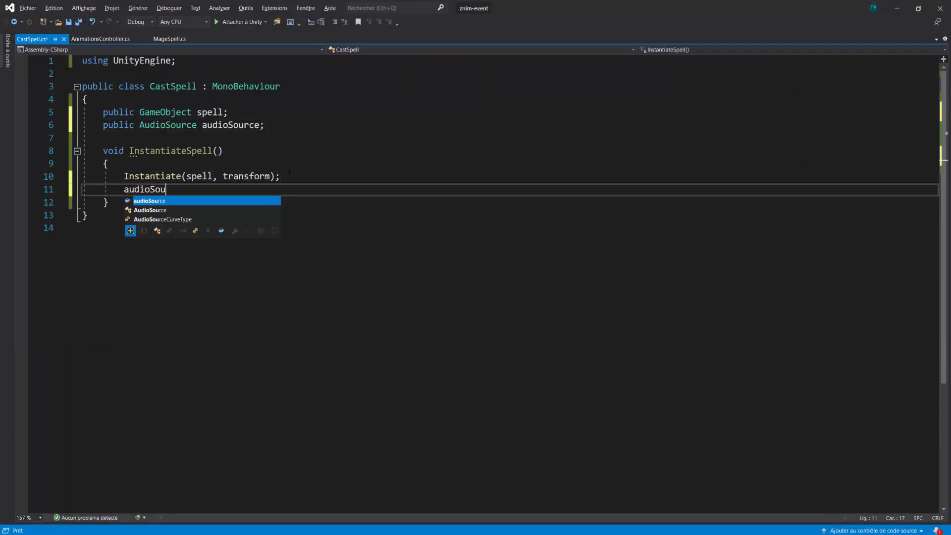
key("Tab")
type(".Play();")
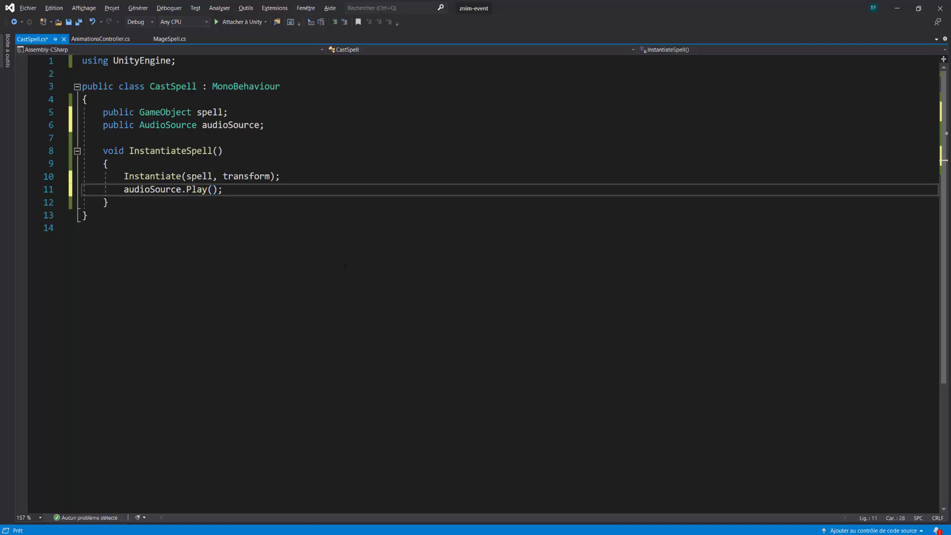
key("ctrl+s")
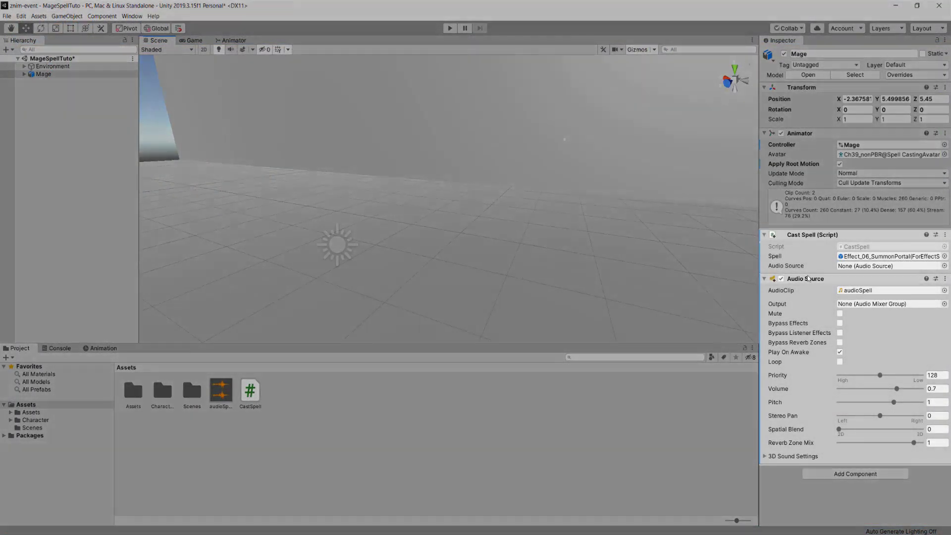
Assign the Mage's Audio Source to the Cast Spell script, turn off Play On Awake, and run the scene
left_click_drag(811, 279, 857, 266)
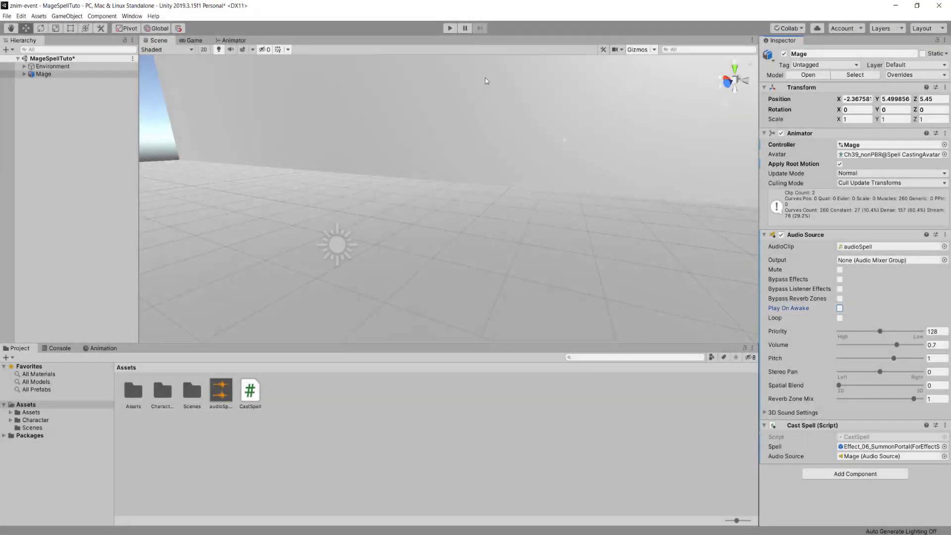
key("ctrl+p")
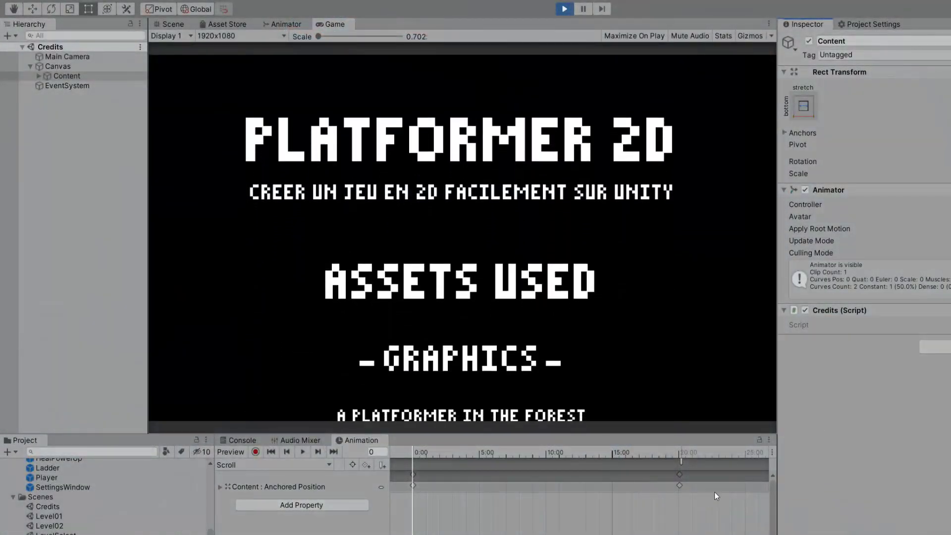
Look at the animation event at the end of the Scroll clip in the Credits scene
left_click(681, 461)
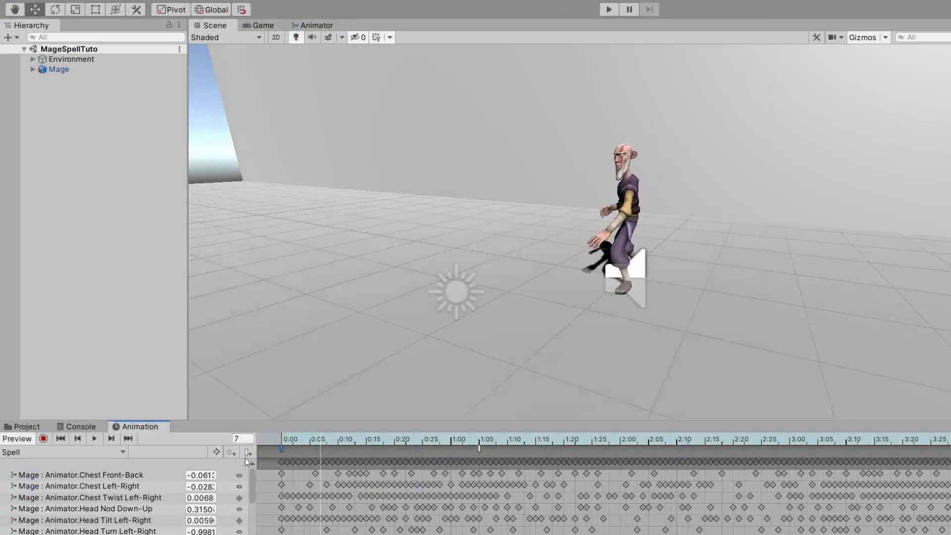
Place extra animation events at several frames of the Mage's Spell clip
left_click(375, 441)
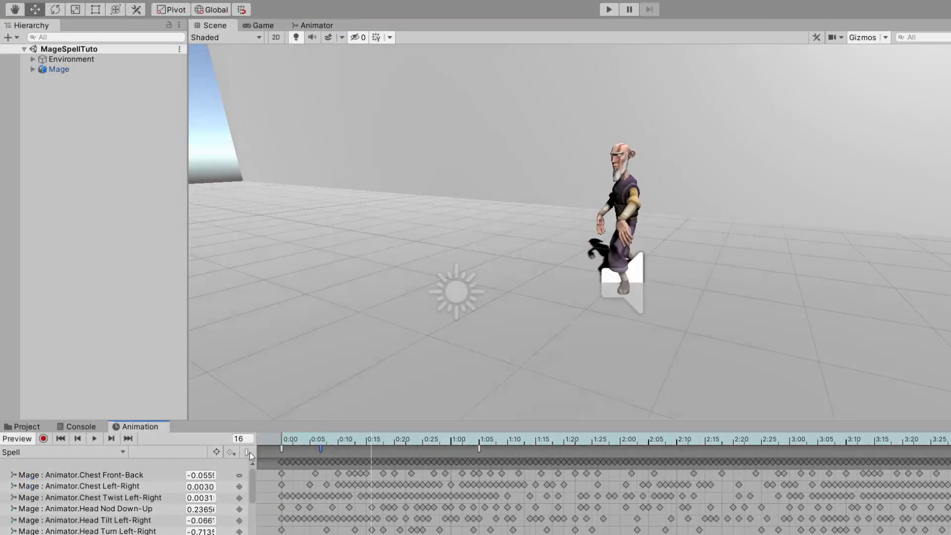
left_click(421, 440)
left_click(543, 441)
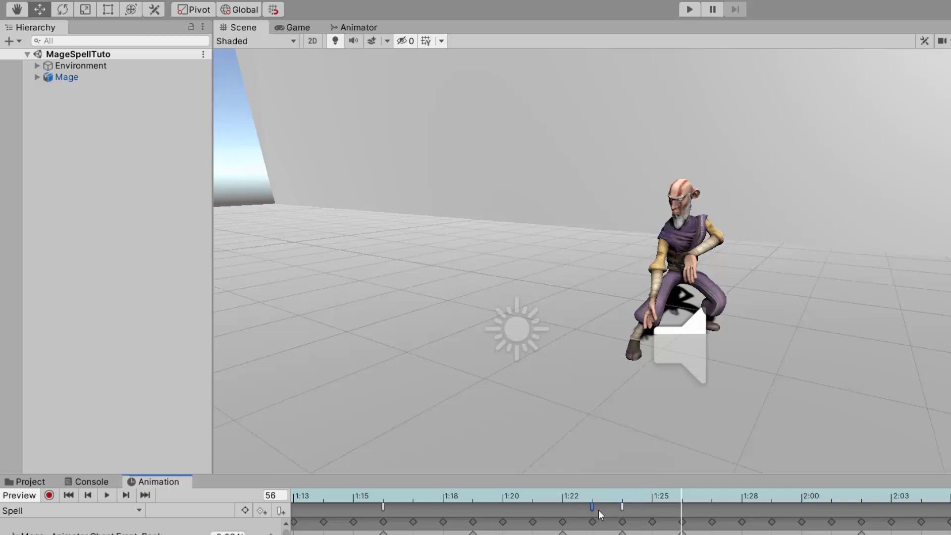
left_click(625, 501)
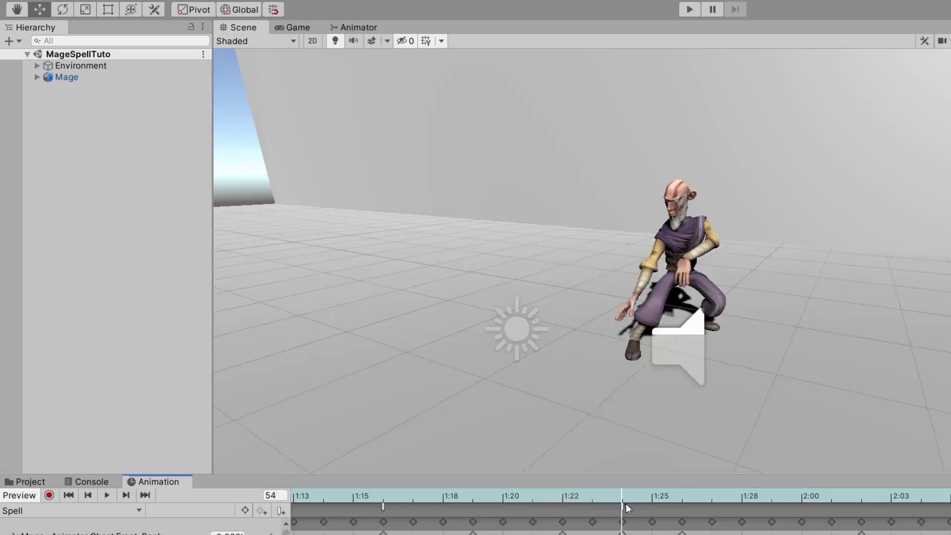
left_click(652, 495)
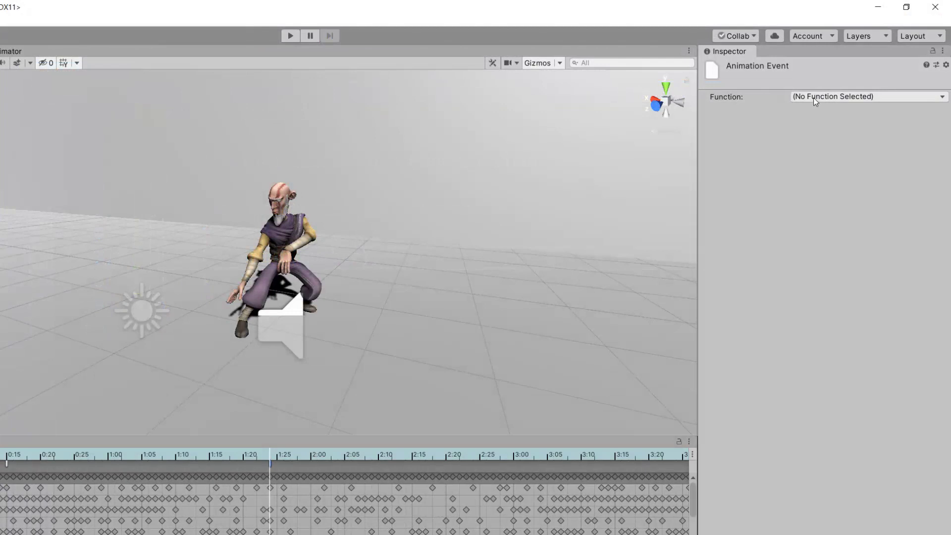
Make the animation event at 1:24 call printNumber (int) and open its Int parameter for editing
left_click(813, 97)
left_click(821, 110)
left_click(817, 128)
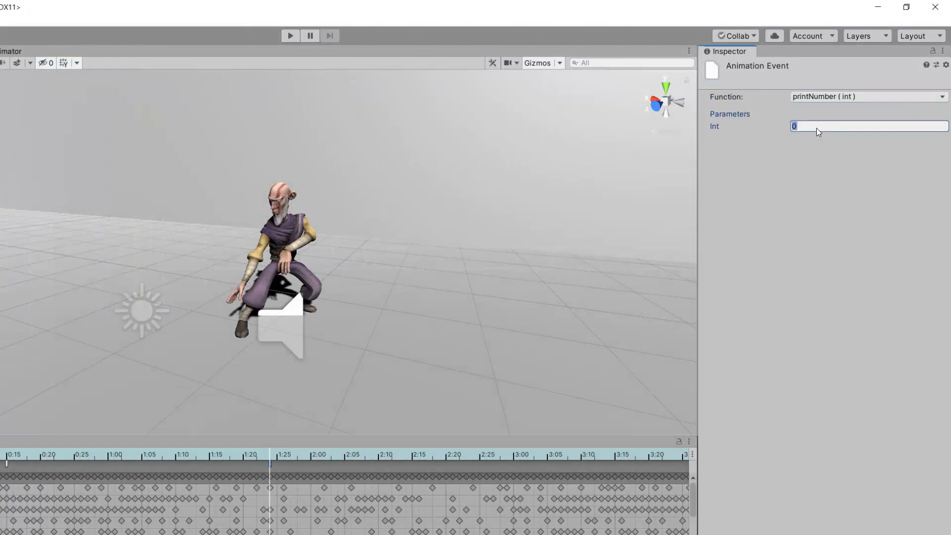
Add an animation event at 3:15 of the Spell clip that calls printNumber (int)
left_click(620, 453)
left_click(0, 465)
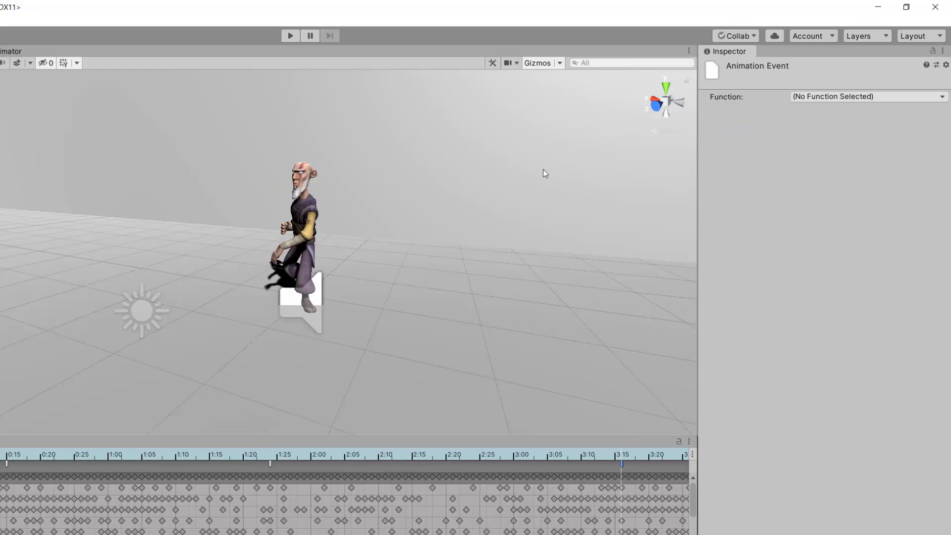
left_click(872, 96)
left_click(857, 111)
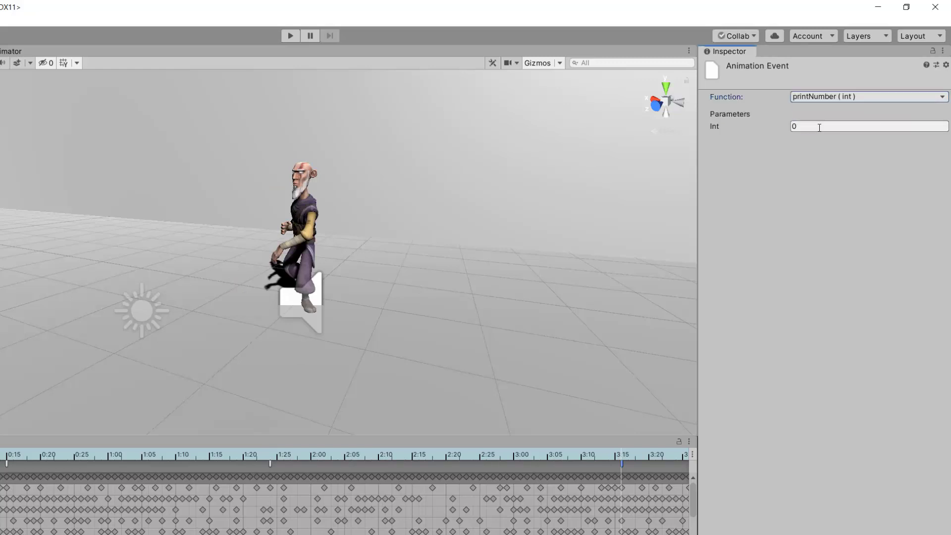